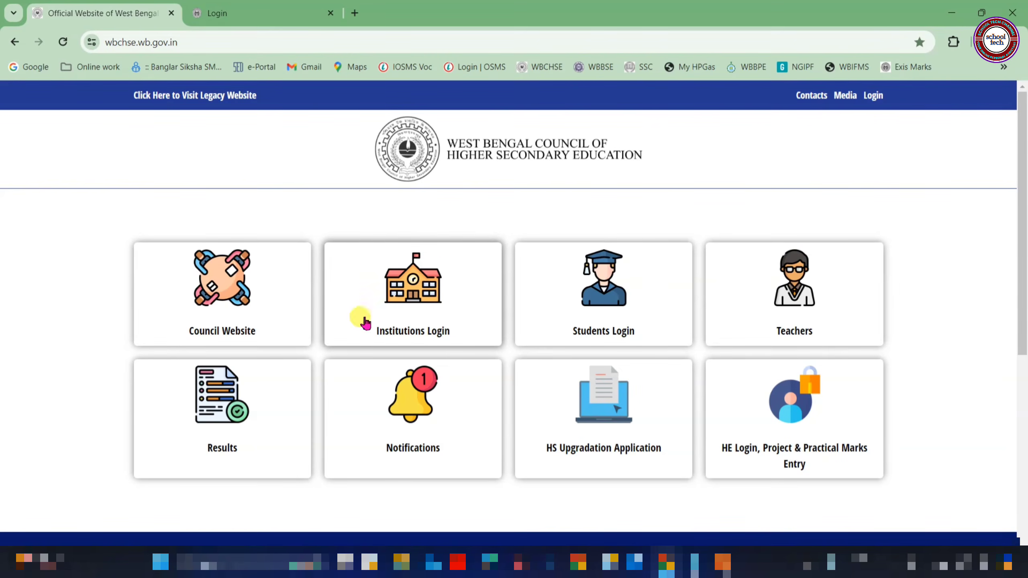
Step: Open the institutions login page and log in to the school account
click(436, 273)
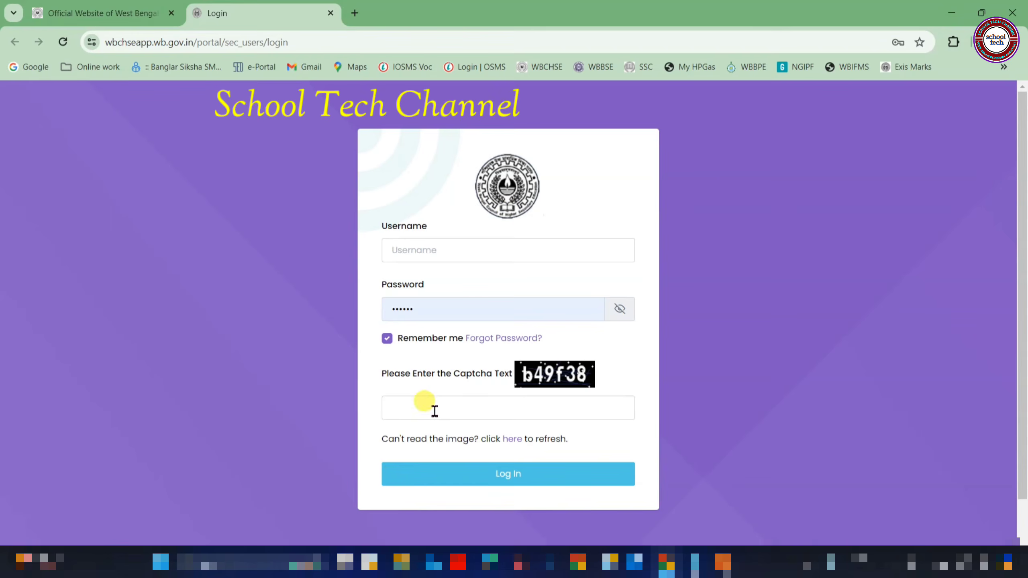
click(486, 477)
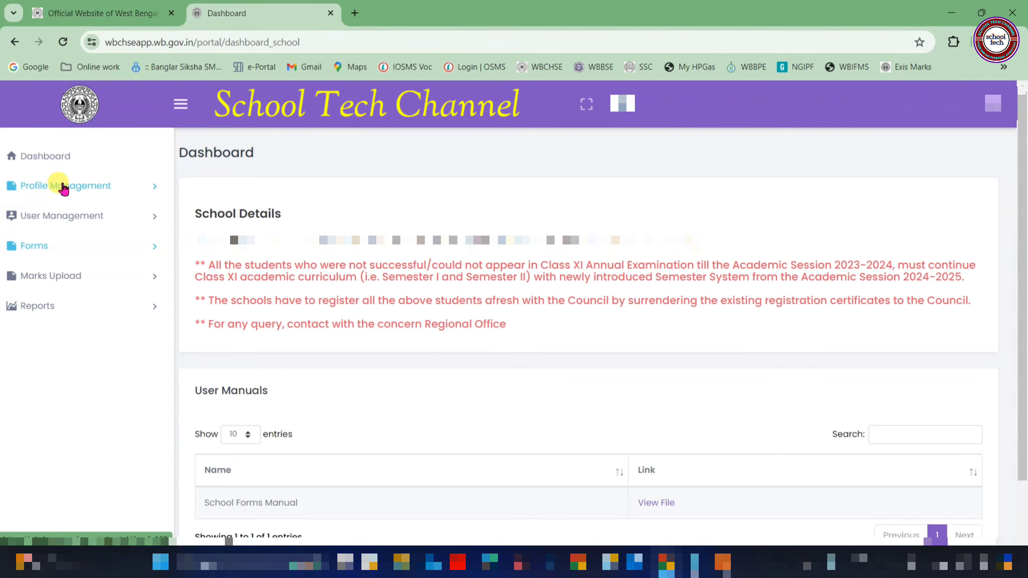
Step: Open the form for adding a new teacher in the teacher profile management
click(63, 187)
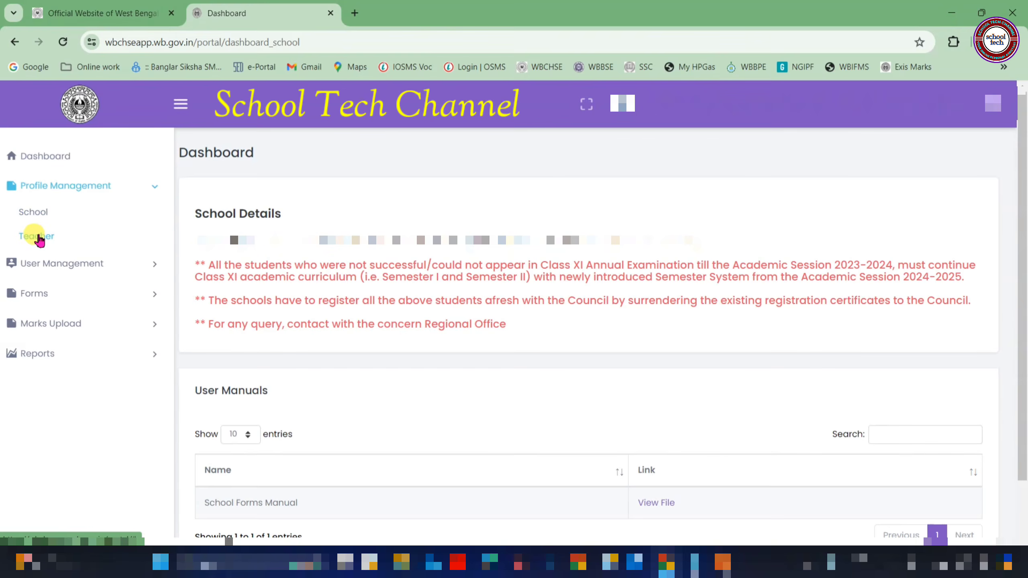
click(37, 237)
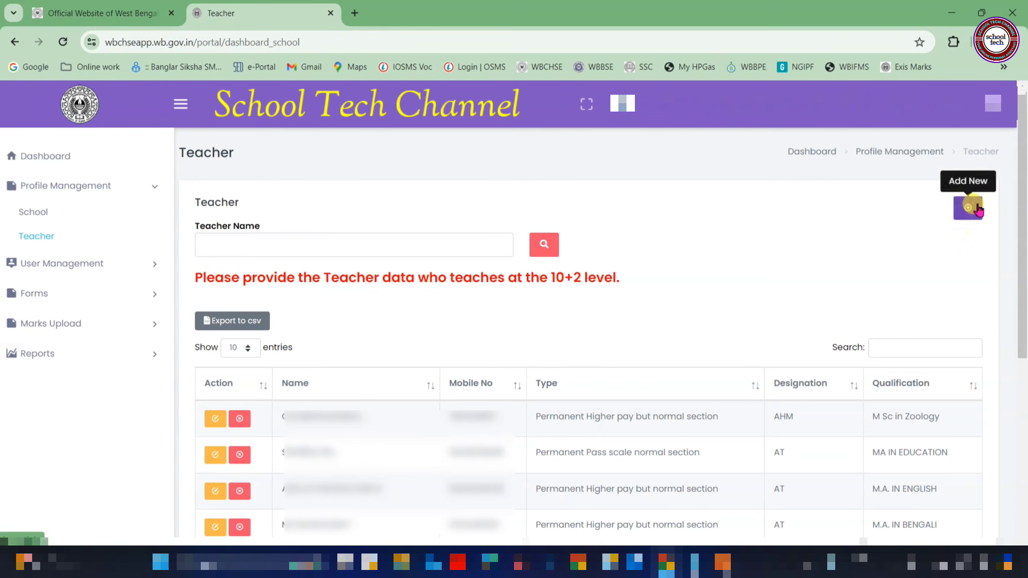
click(978, 208)
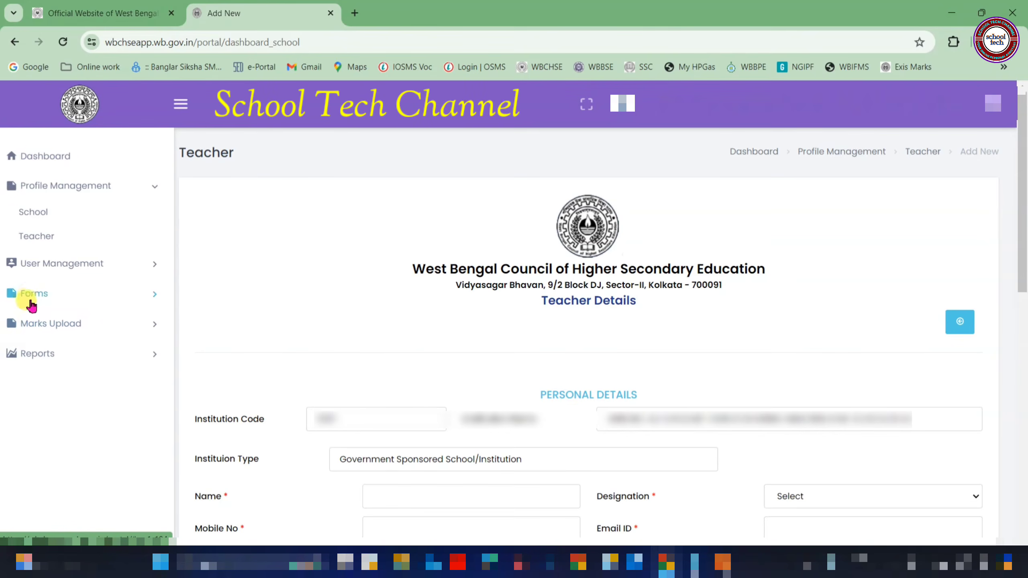
Step: Open the Import Bangla Sikha Data page of the school application forms
click(34, 298)
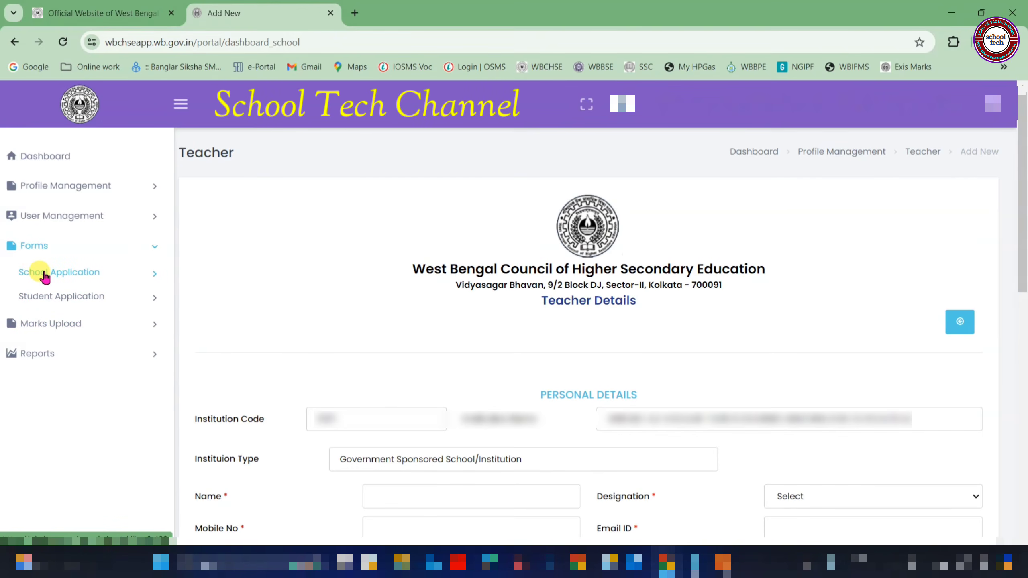
click(45, 275)
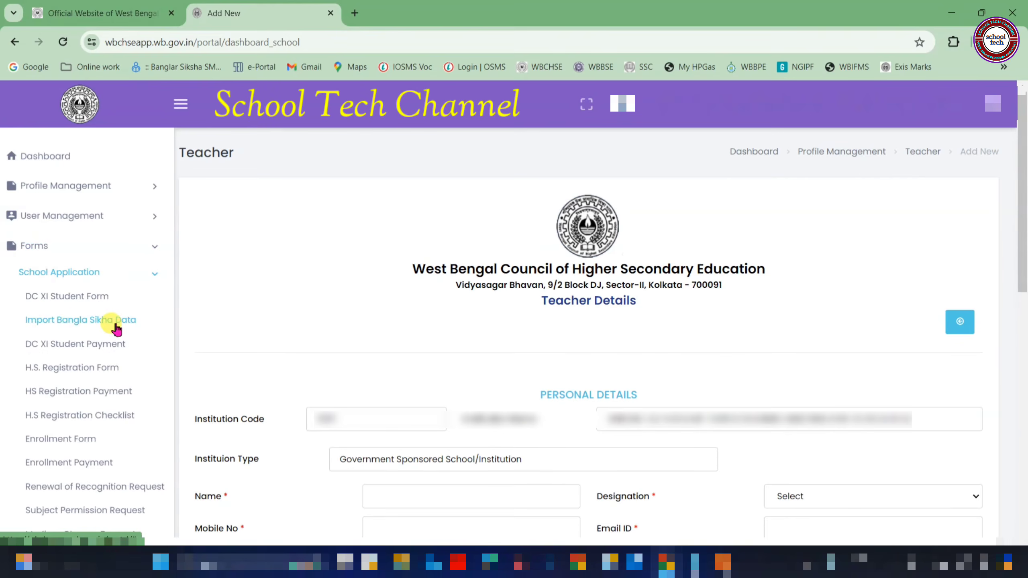
click(117, 329)
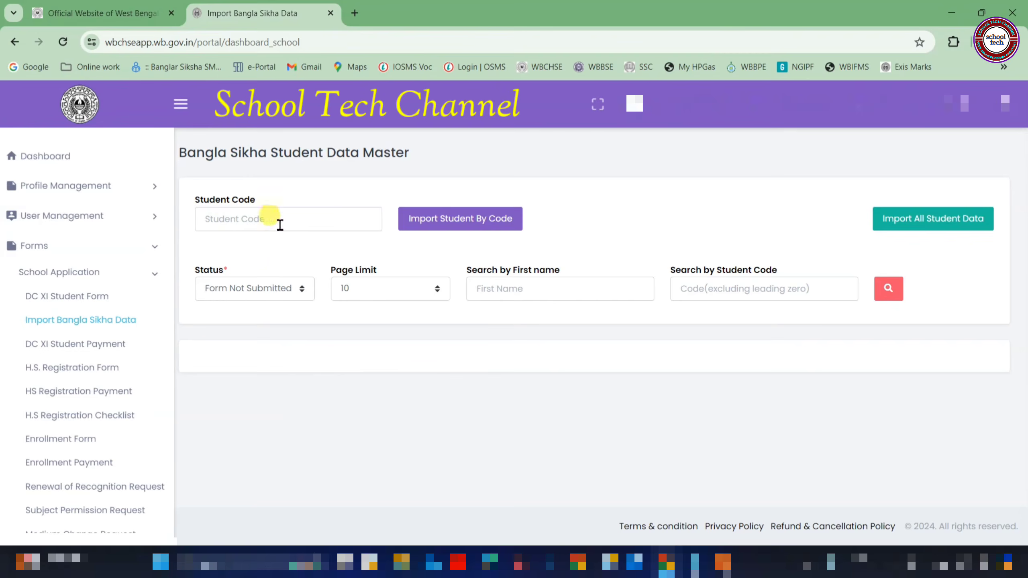
Step: Open the registration form of the first listed student with the status Form Not Submitted
click(224, 220)
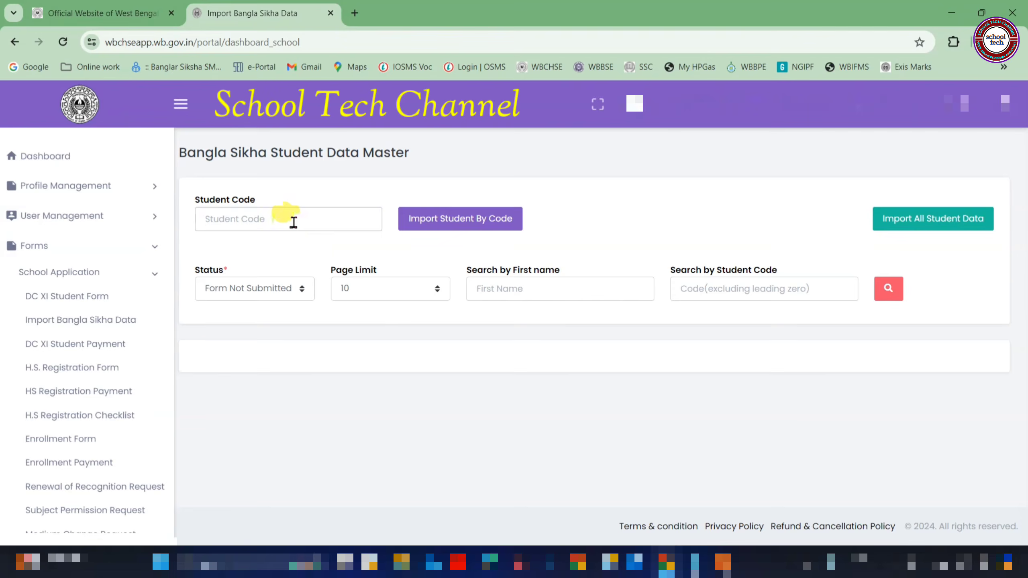
click(300, 221)
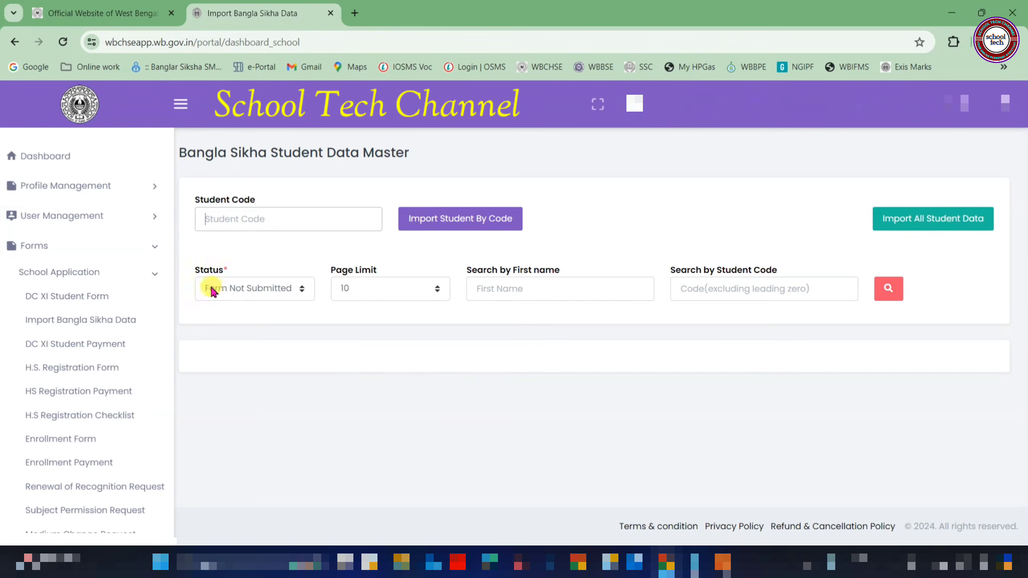
click(239, 290)
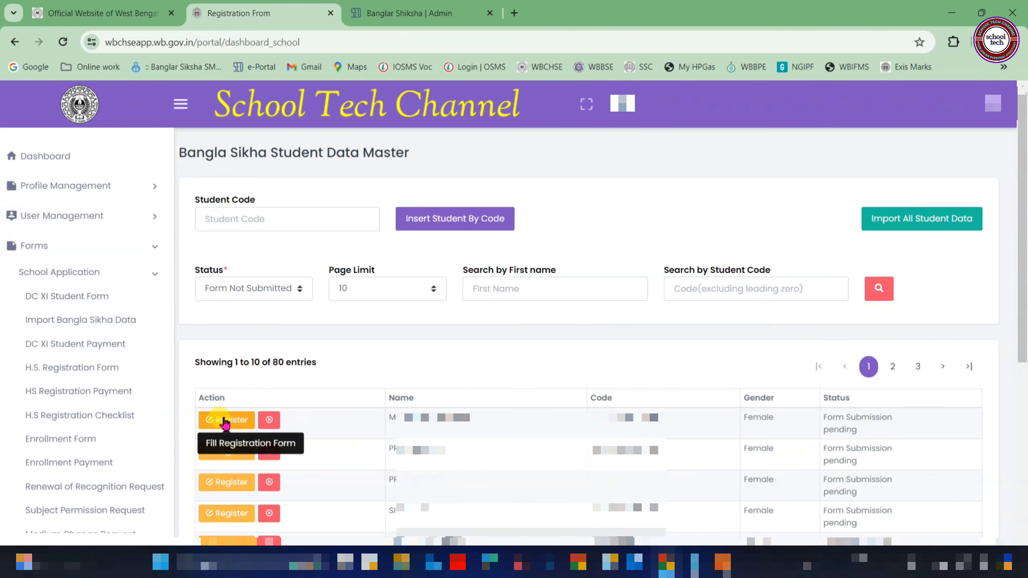
click(225, 421)
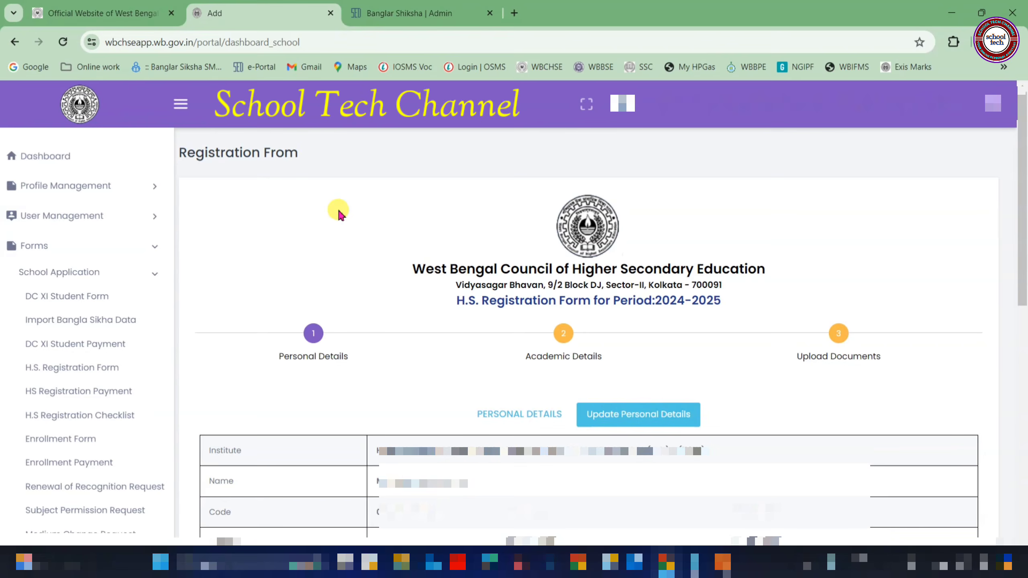
Step: Review the student's personal details, confirm that all information is correct and proceed to the academic form
scroll(654, 374, down, 5)
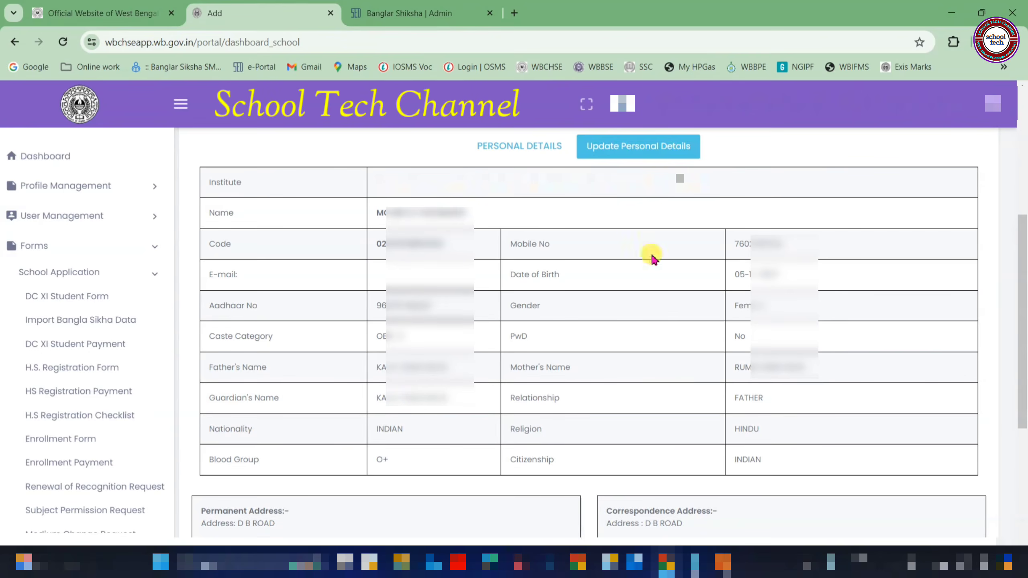
click(631, 150)
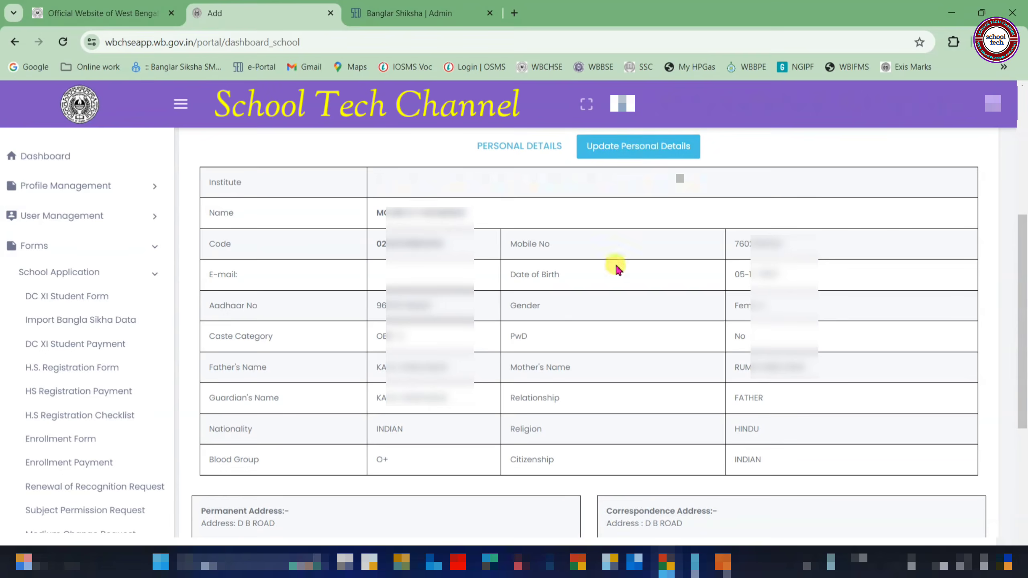
scroll(604, 349, down, 5)
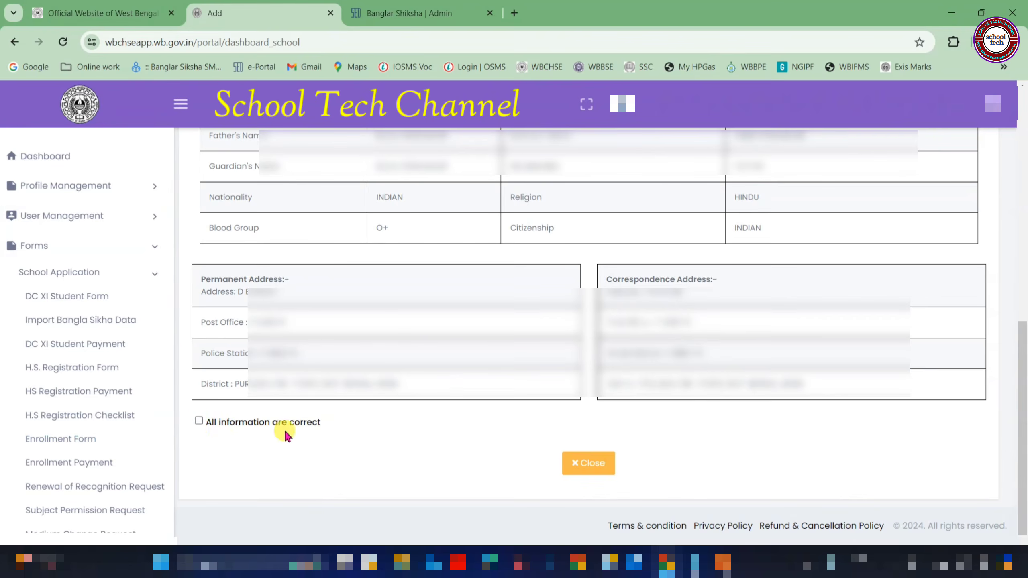
click(200, 421)
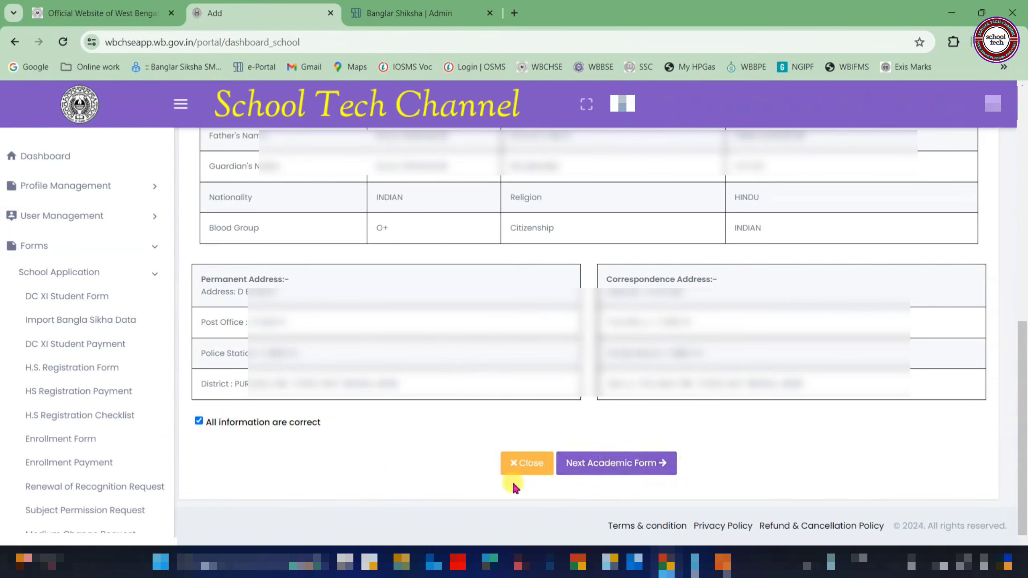
click(608, 462)
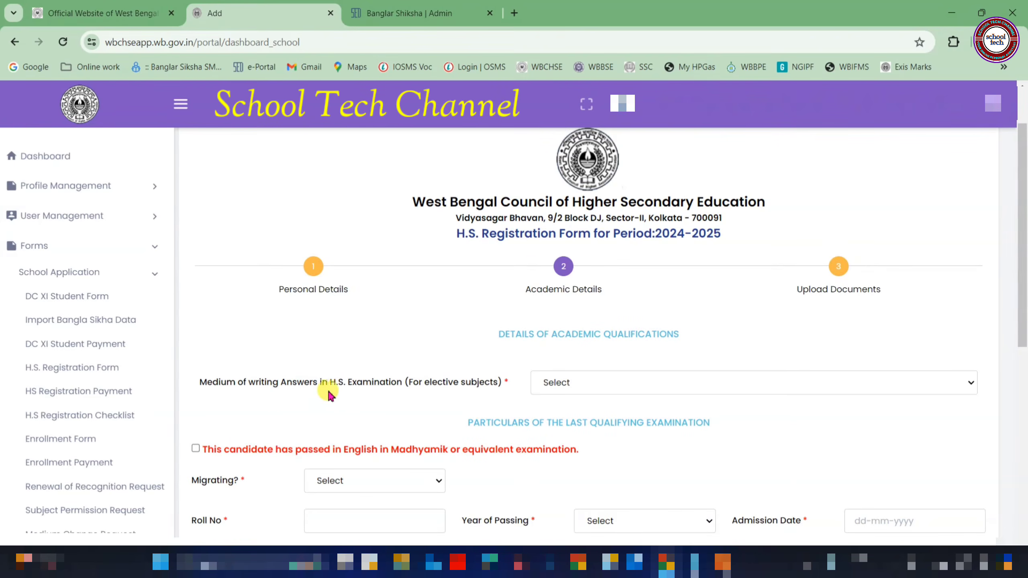
Step: Set the H.S. examination answer medium to Bengali and mark the candidate as having passed English in Madhyamik
click(612, 382)
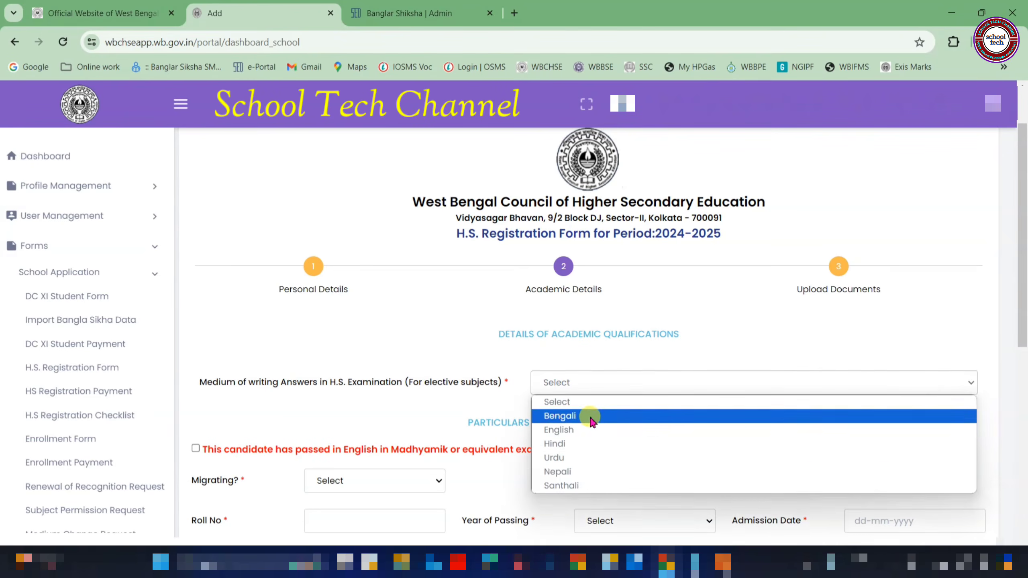
click(592, 417)
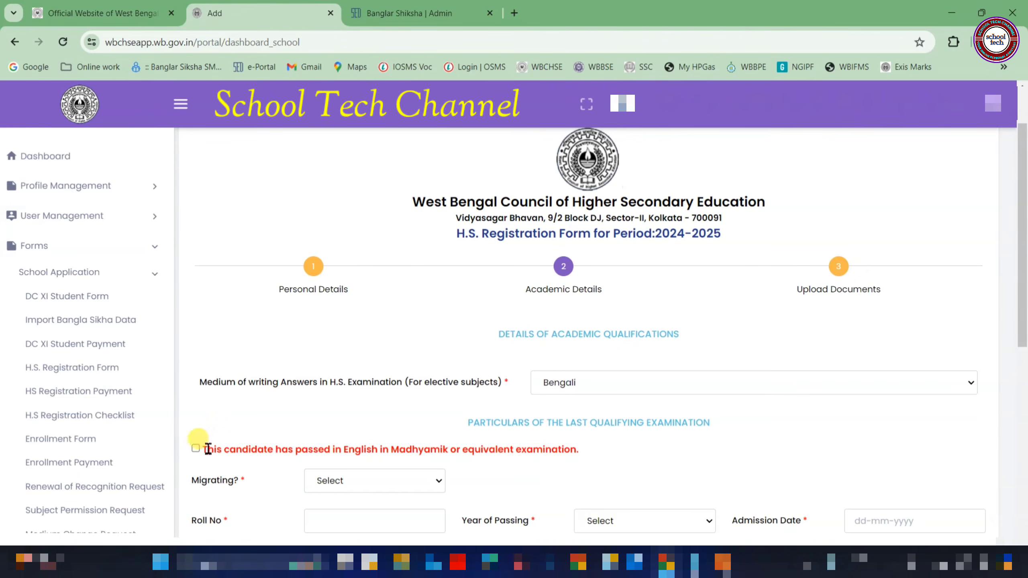
click(196, 448)
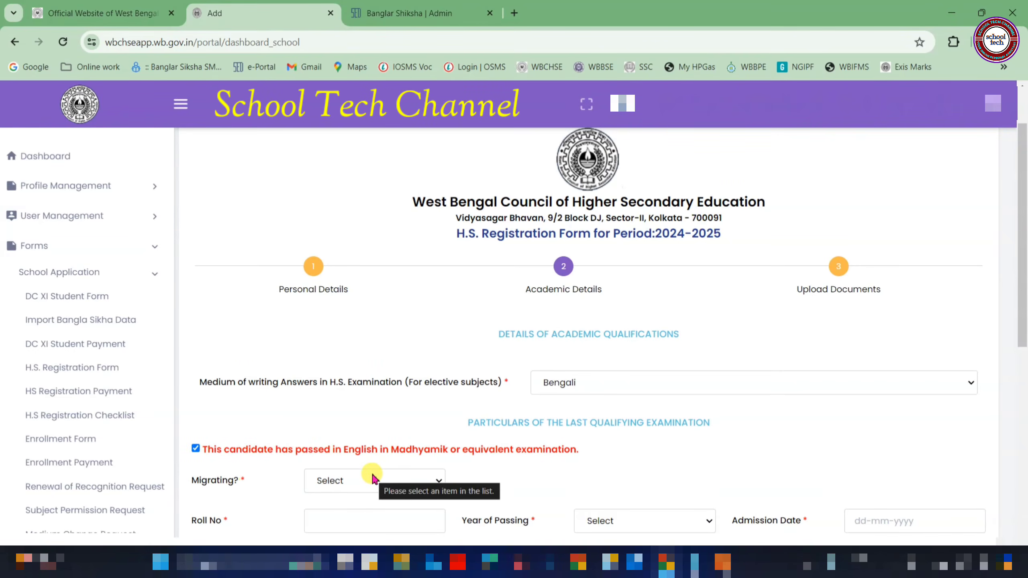
Step: Set Migrating to Yes and choose a Board of Secondary Education for the migrating student
click(372, 478)
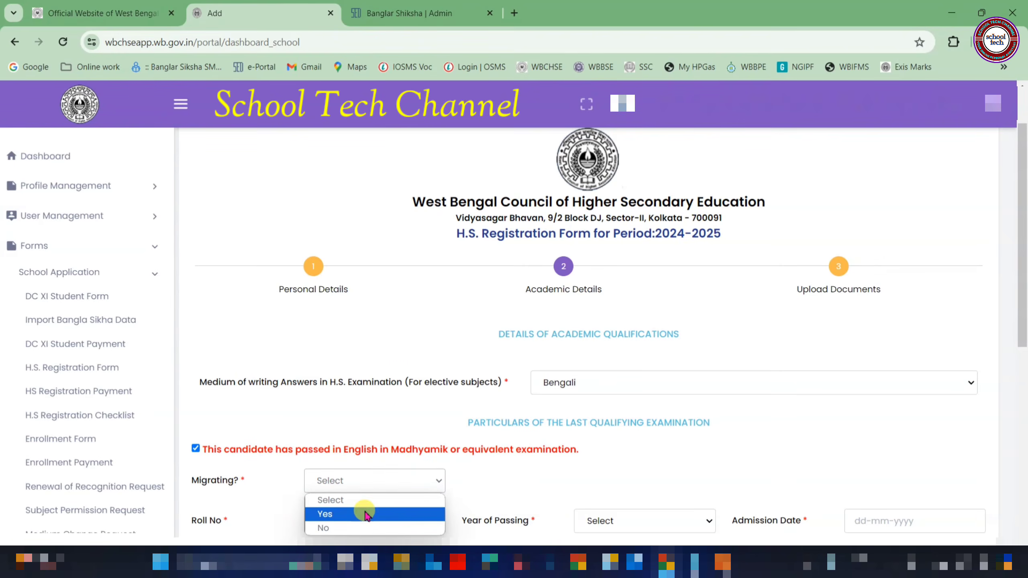
click(367, 514)
scroll(367, 432, down, 3)
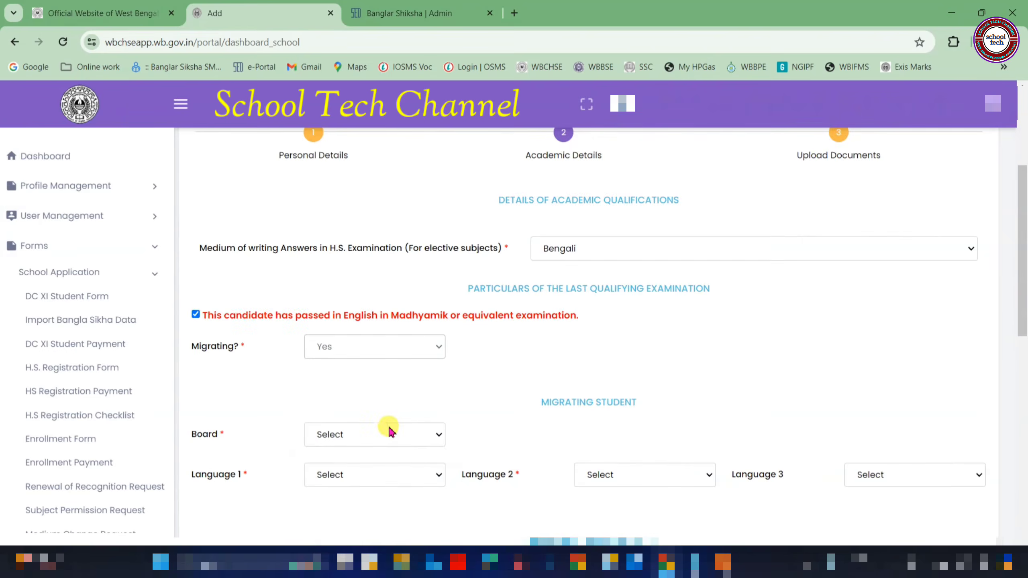
click(391, 432)
click(419, 165)
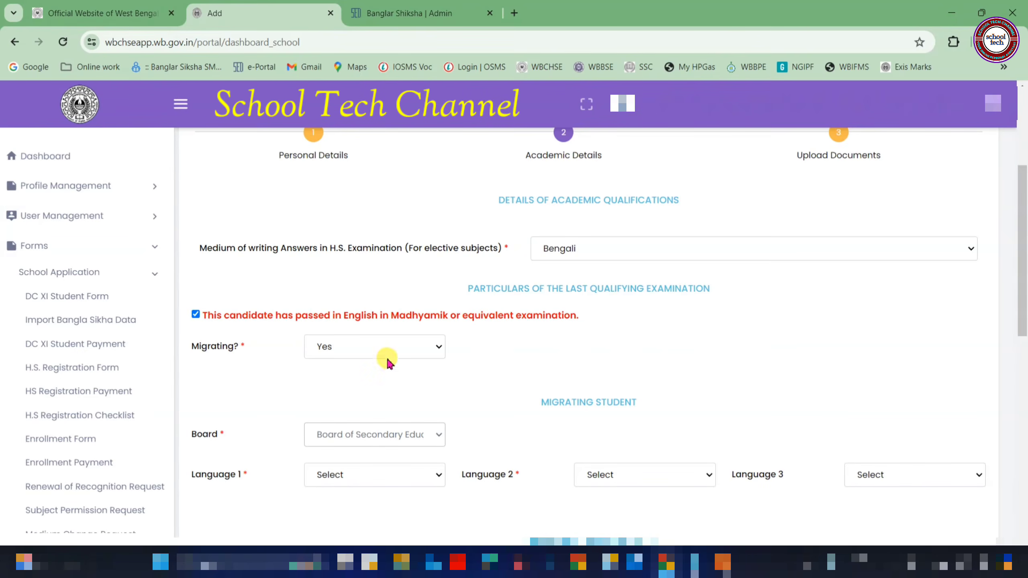
Step: Set Migrating to No and choose W.B.B.S.E. as the student's board
click(375, 348)
click(363, 394)
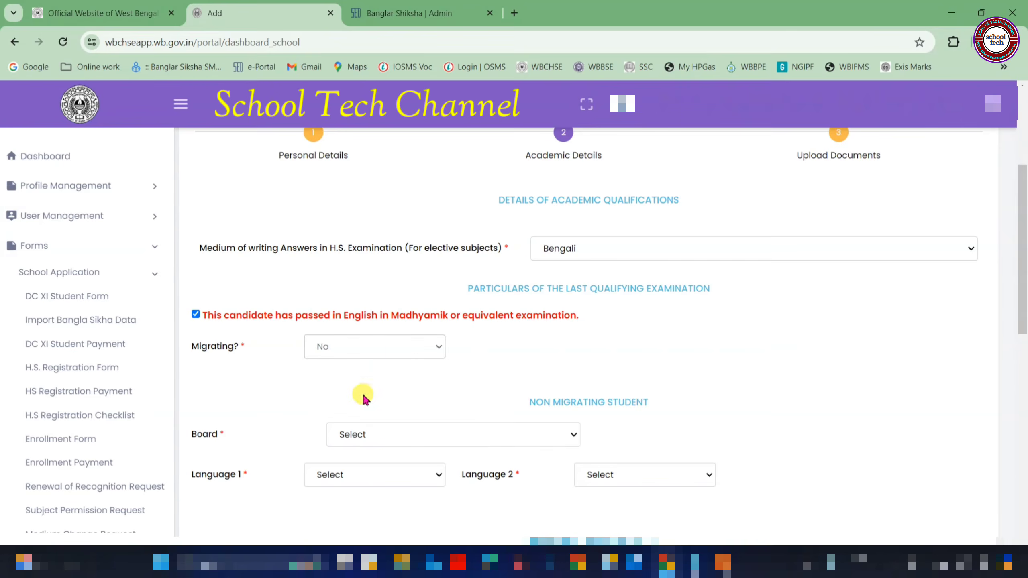
click(383, 434)
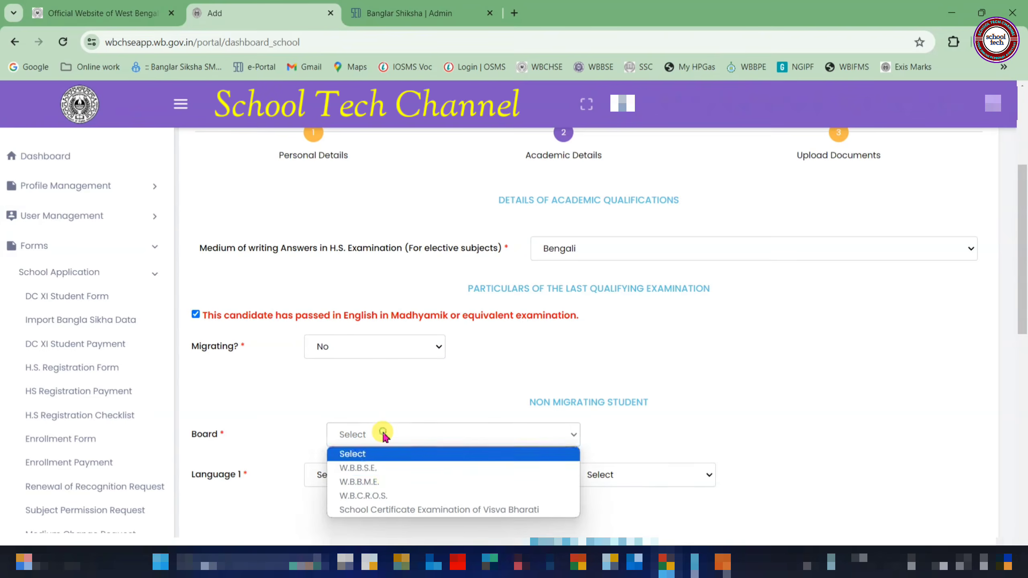
click(387, 473)
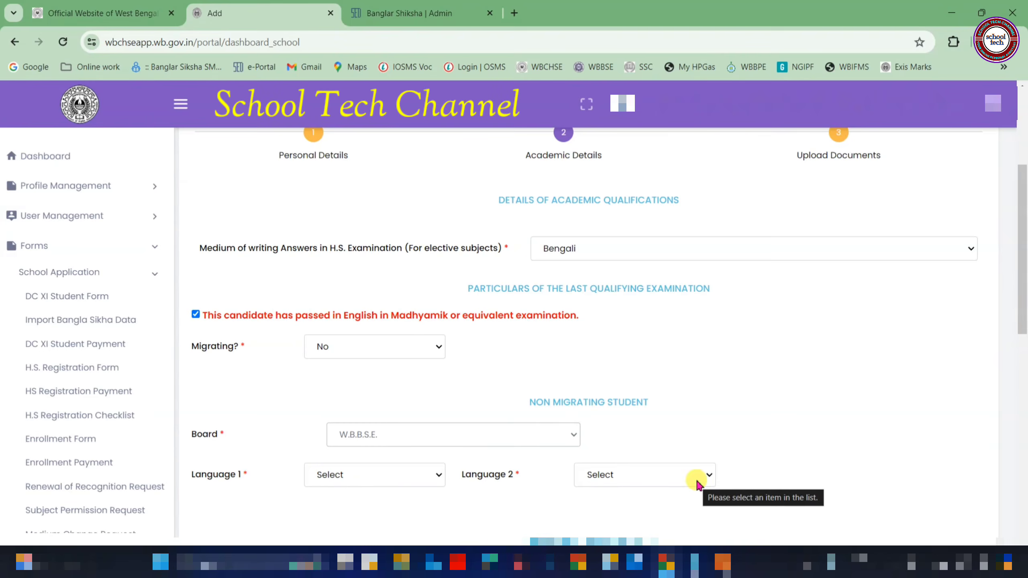
Step: Set the year of passing to 2024 and open the admission date calendar
scroll(298, 342, down, 5)
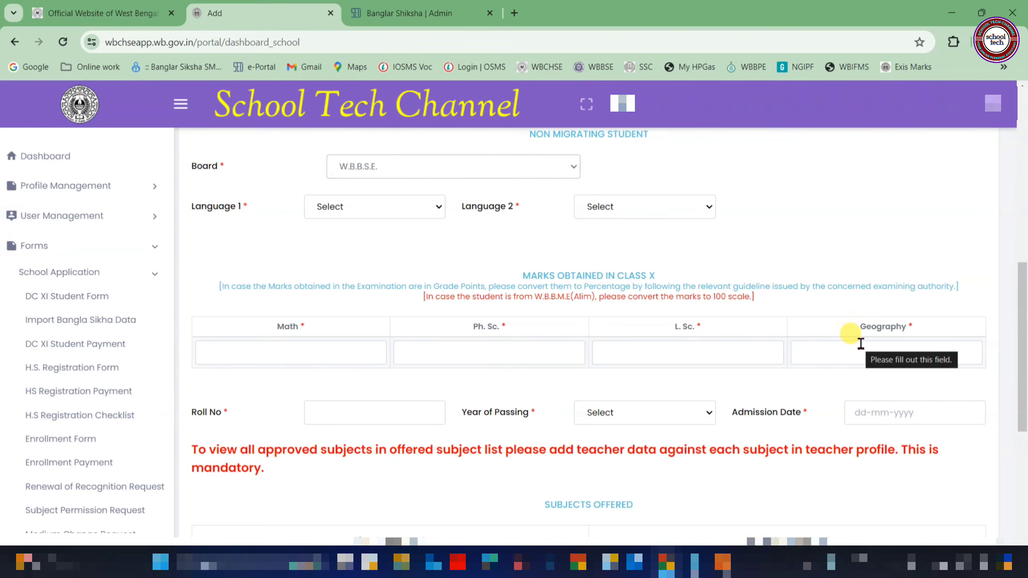
click(348, 406)
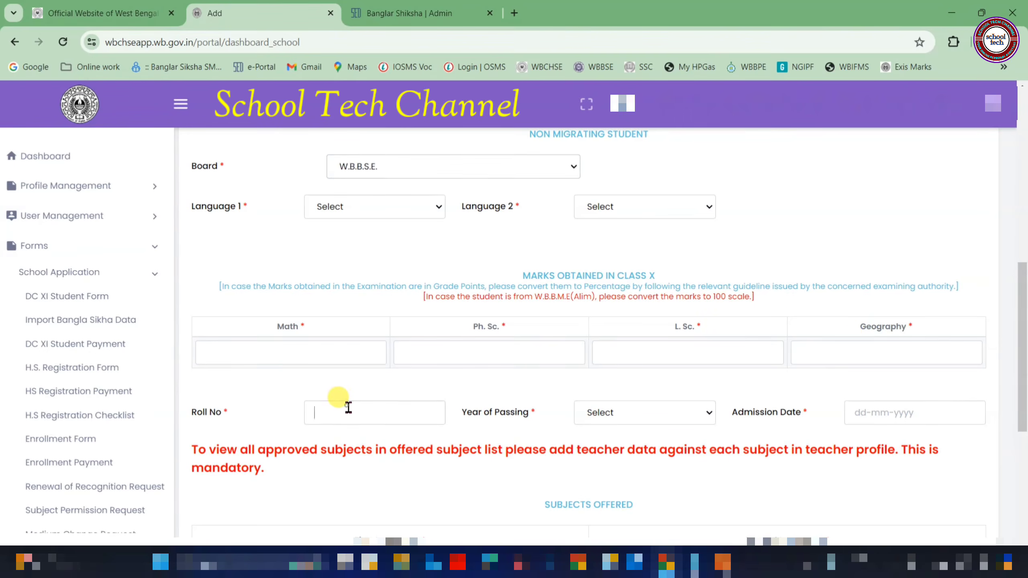
click(594, 412)
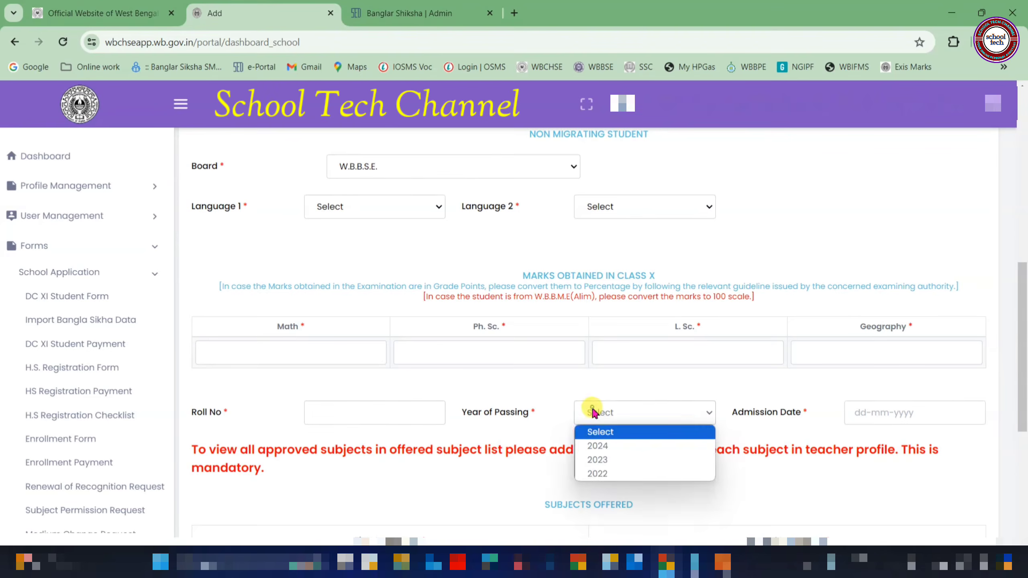
click(597, 446)
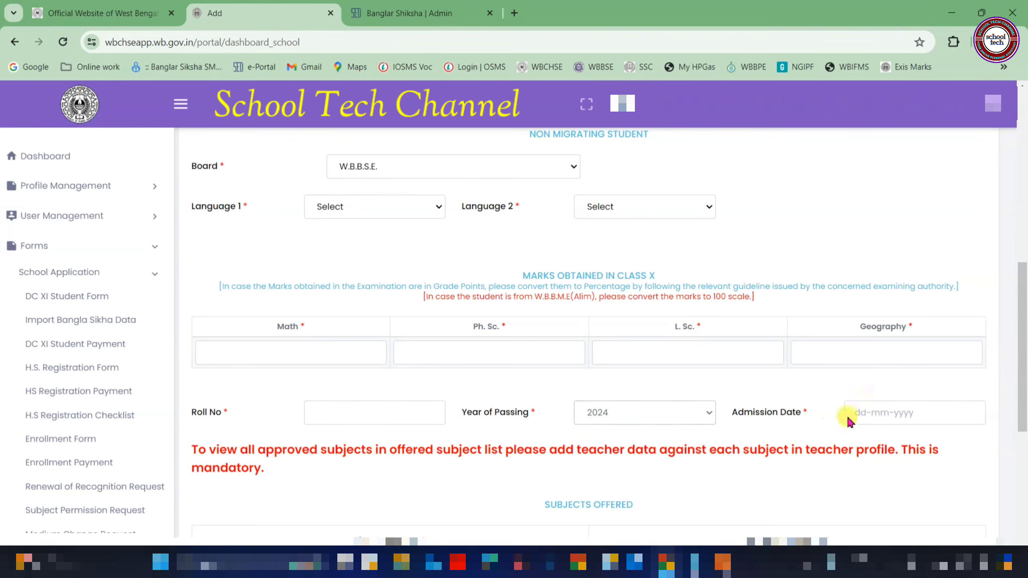
click(886, 414)
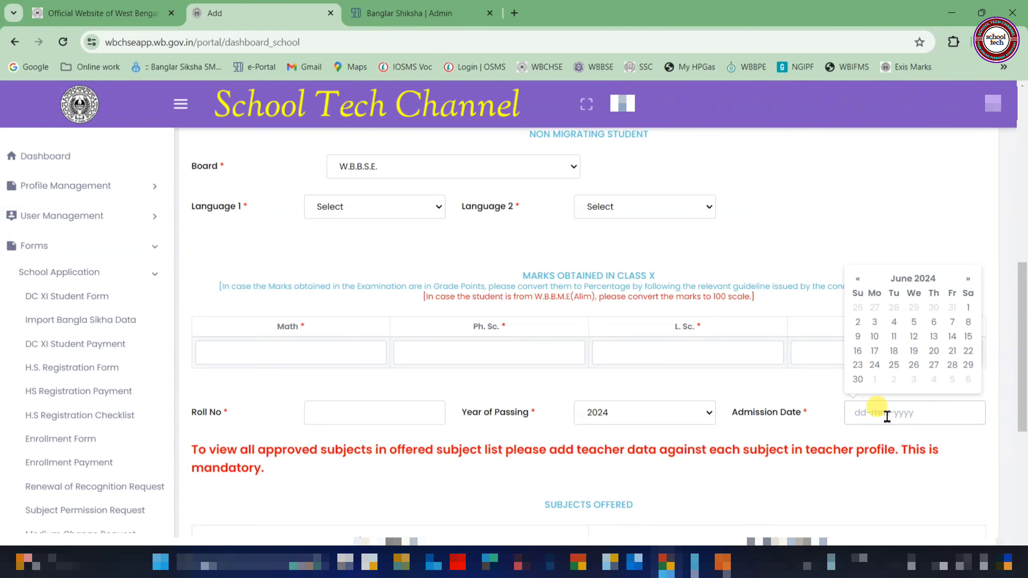
Step: Choose BNGA-Bengali as the first language and ENGB-English as the second language
scroll(179, 253, down, 5)
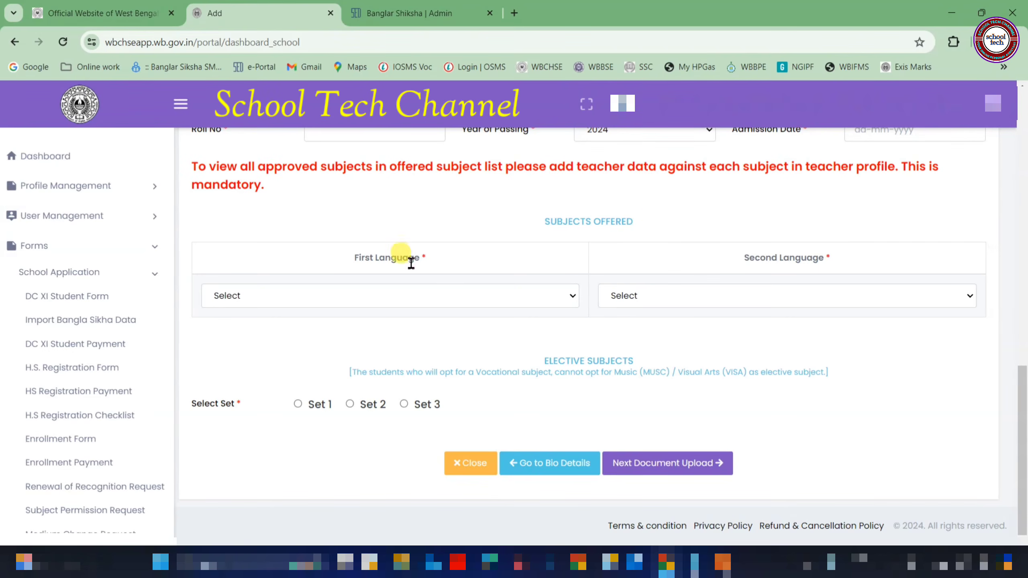
click(300, 296)
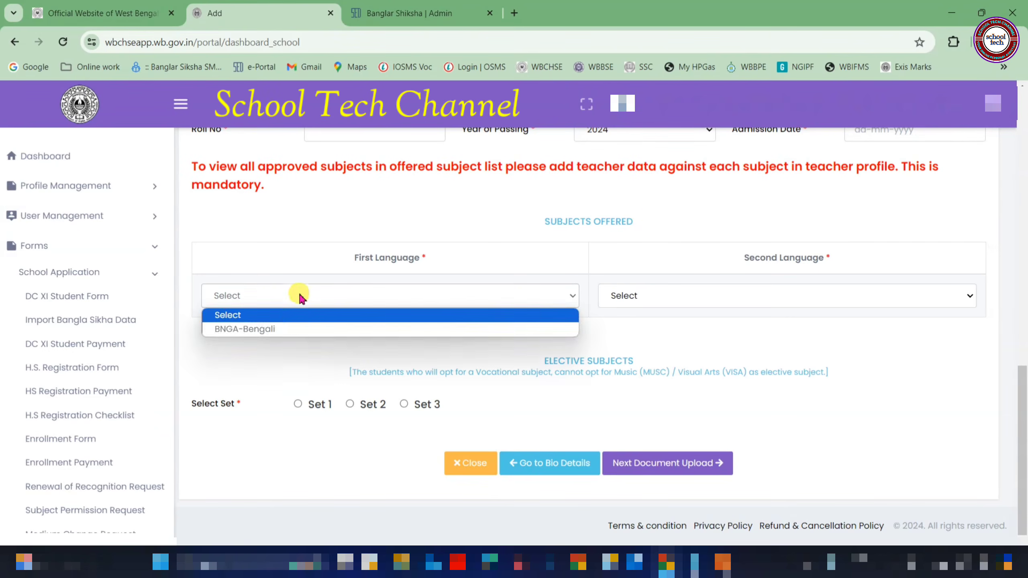
click(292, 329)
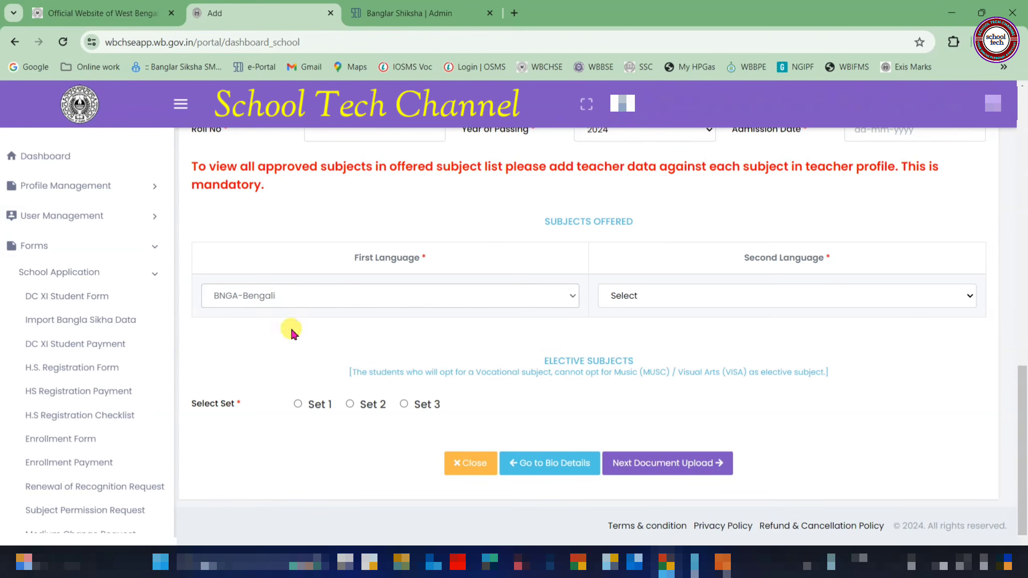
click(679, 296)
click(657, 335)
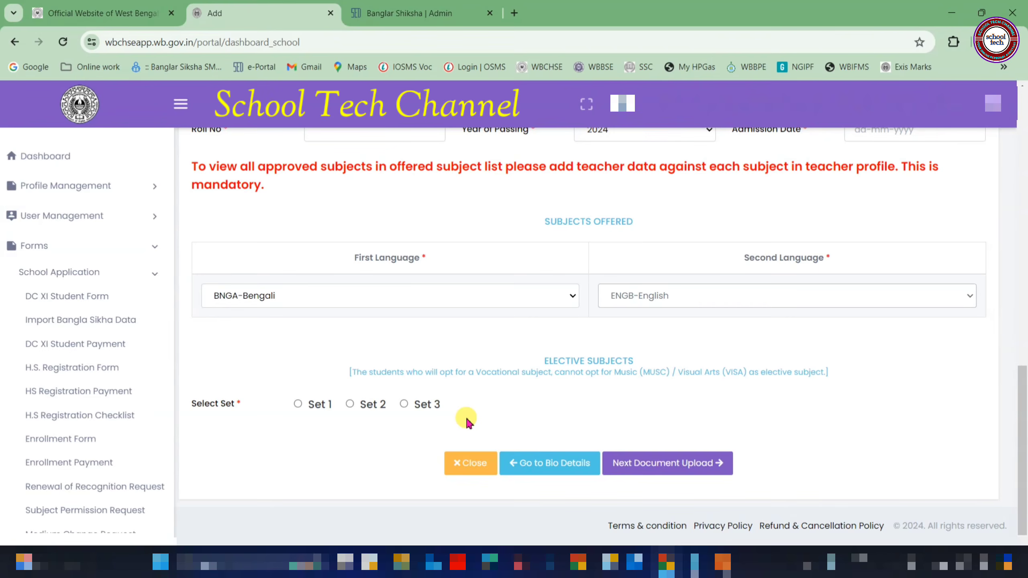
Step: Select Set 3 for the elective subjects
click(404, 404)
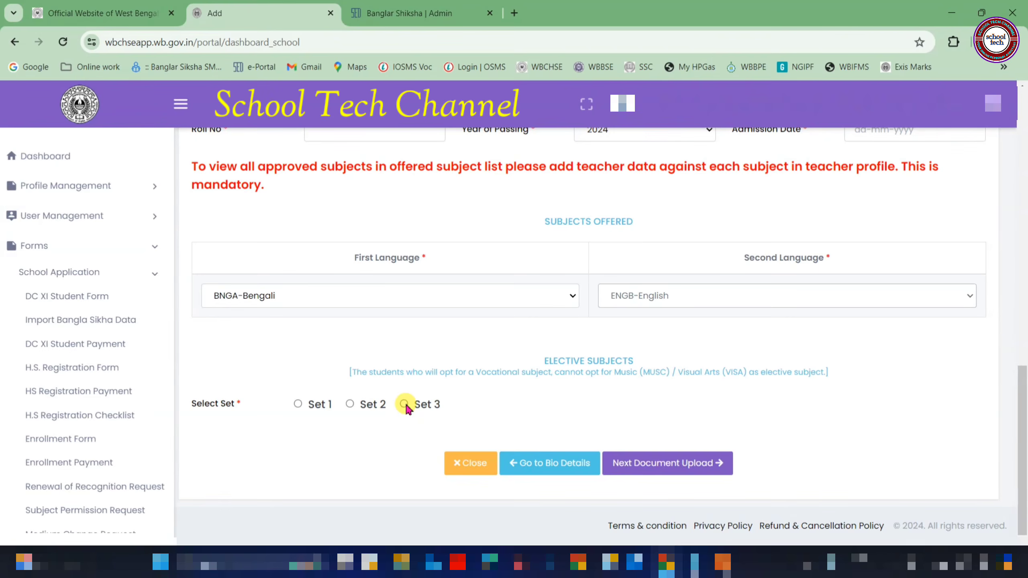
scroll(902, 348, down, 5)
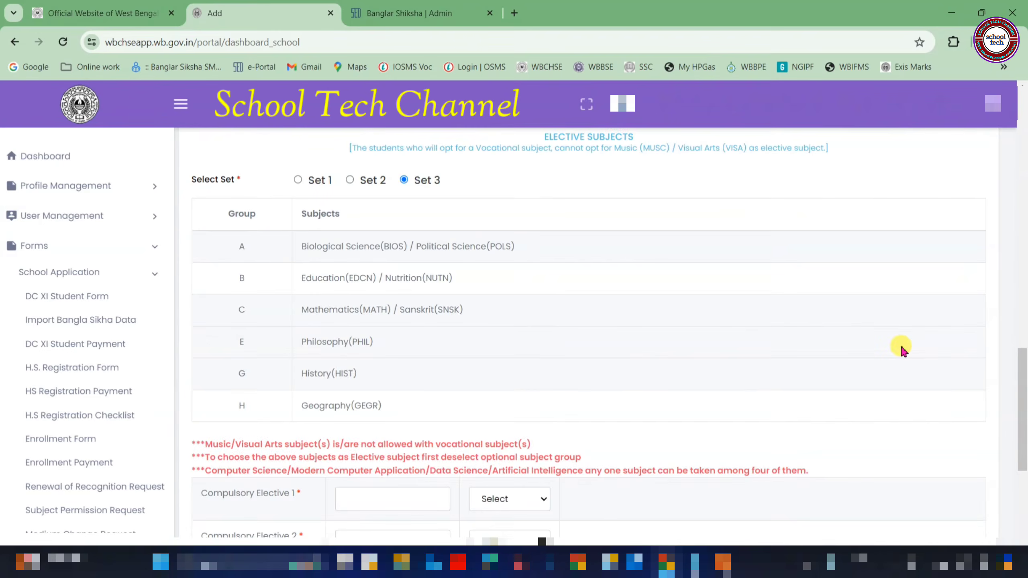